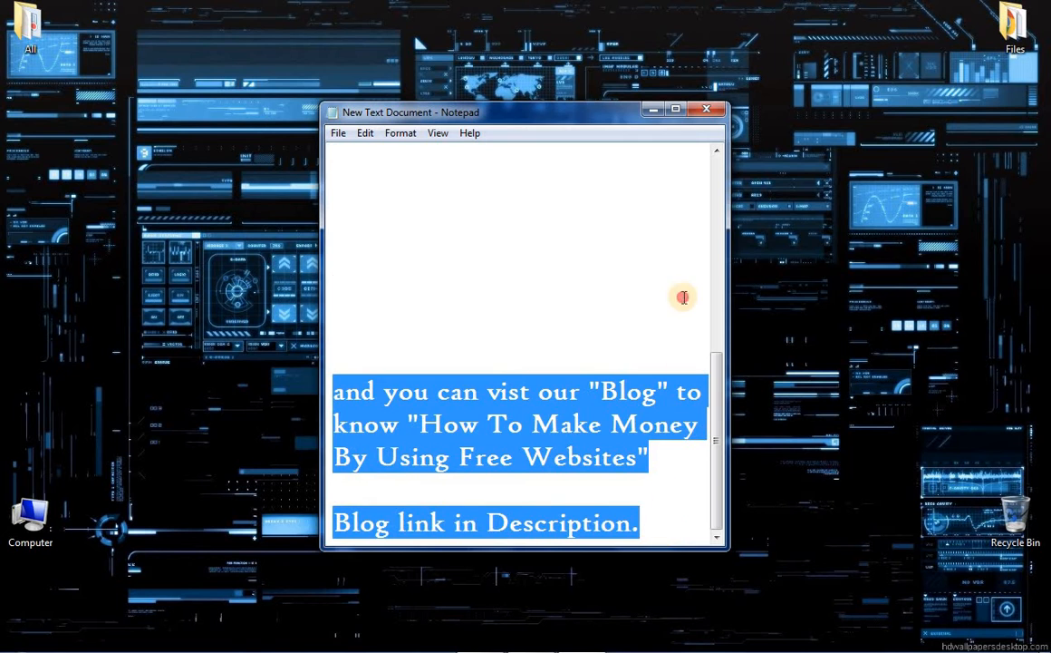
Step: Deselect the note's text and close the Notepad window
left_click(680, 297)
left_click(706, 112)
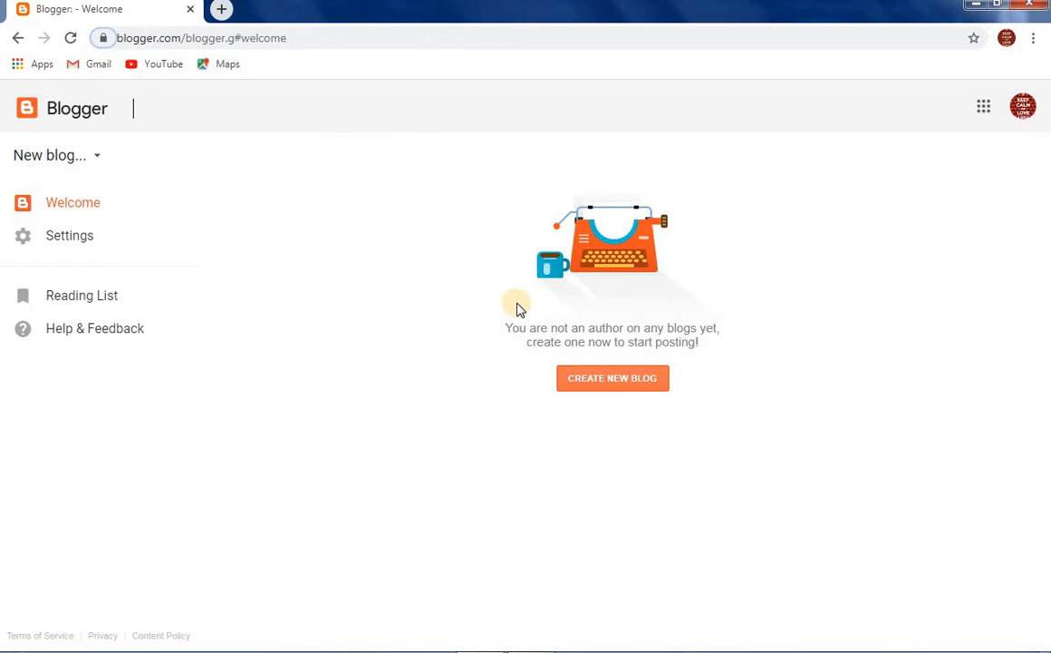
Step: Start a new blog titled "Sample Website" with the address sampleboxbuster.blogspot.com
left_click(589, 381)
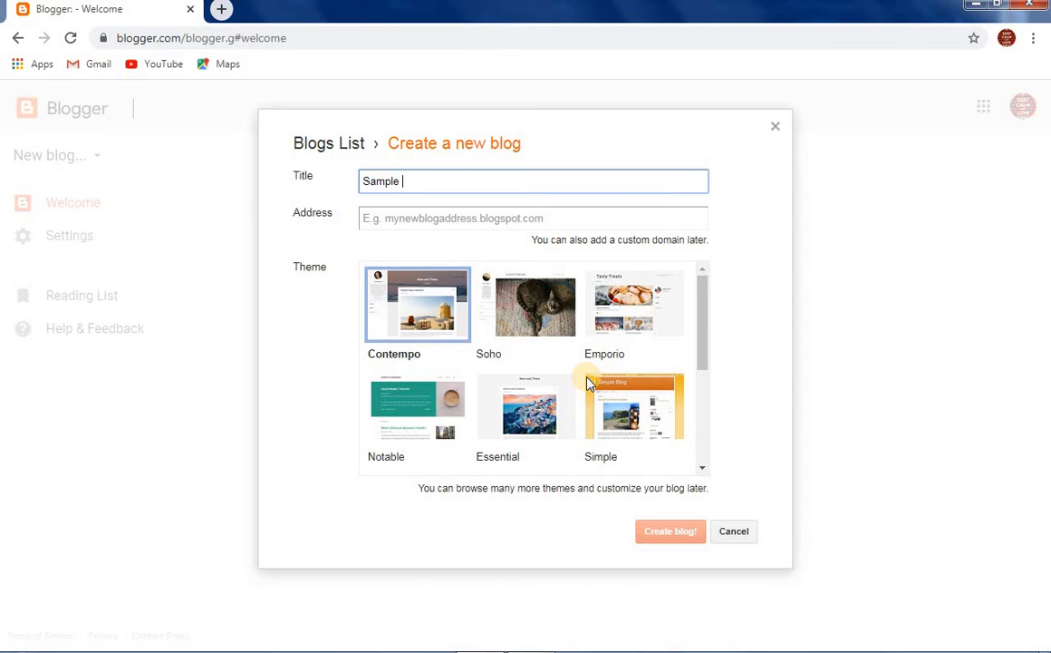
key("Tab")
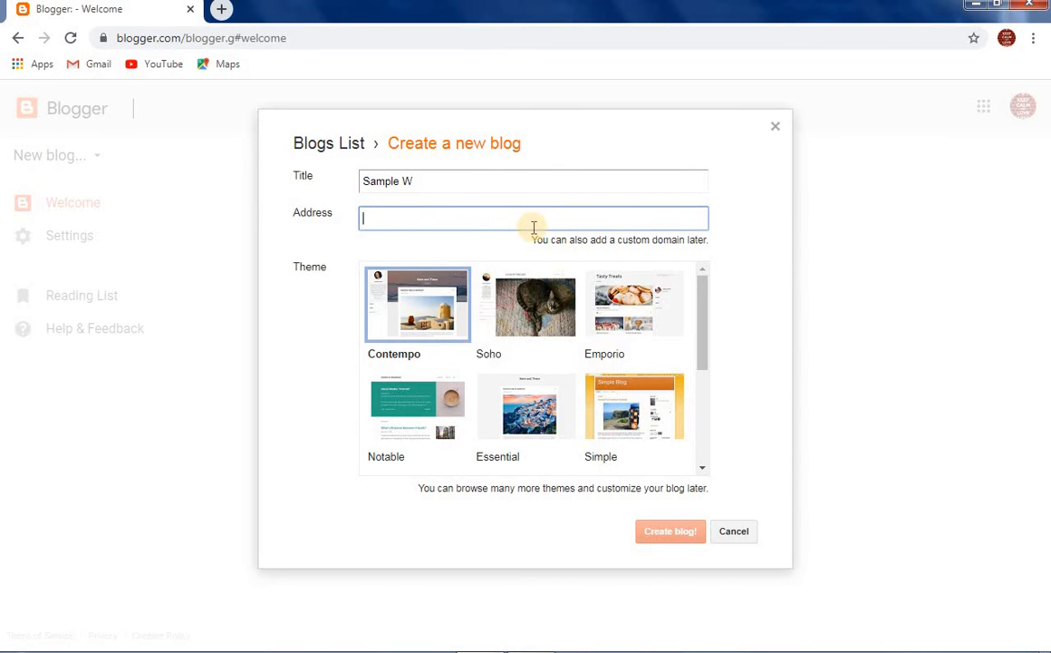
left_click(524, 191)
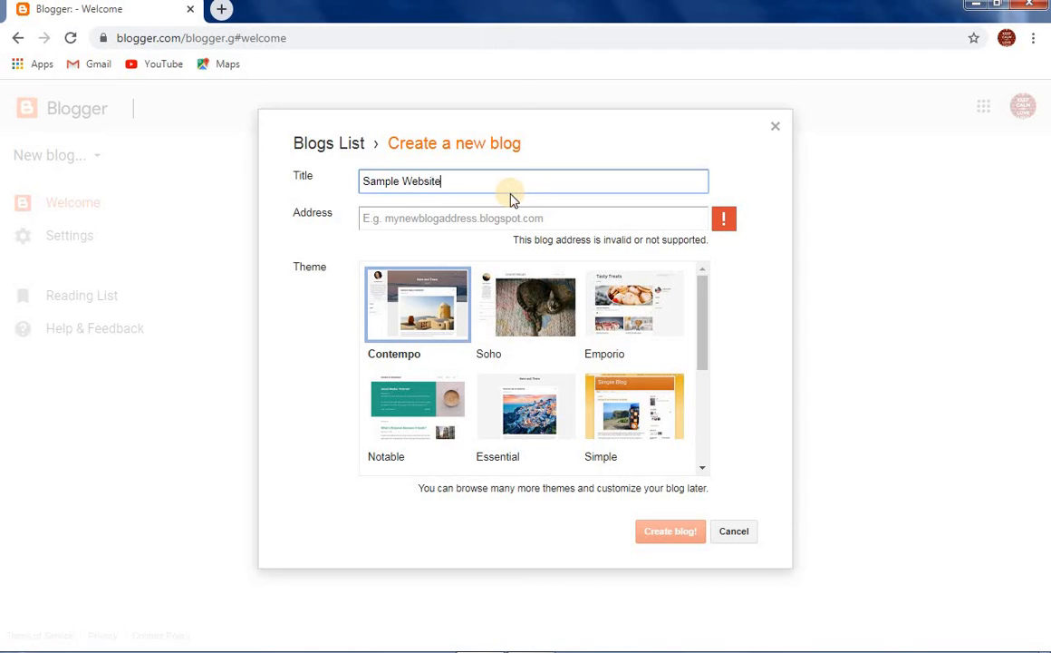
left_click(513, 219)
type("sampleboxbuster")
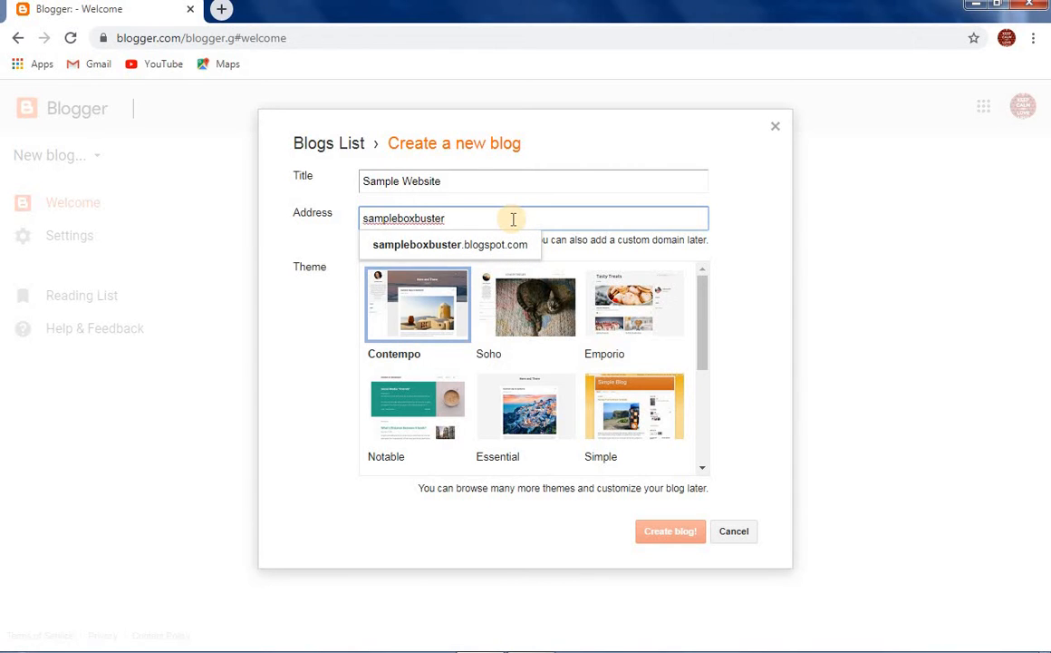
left_click(515, 247)
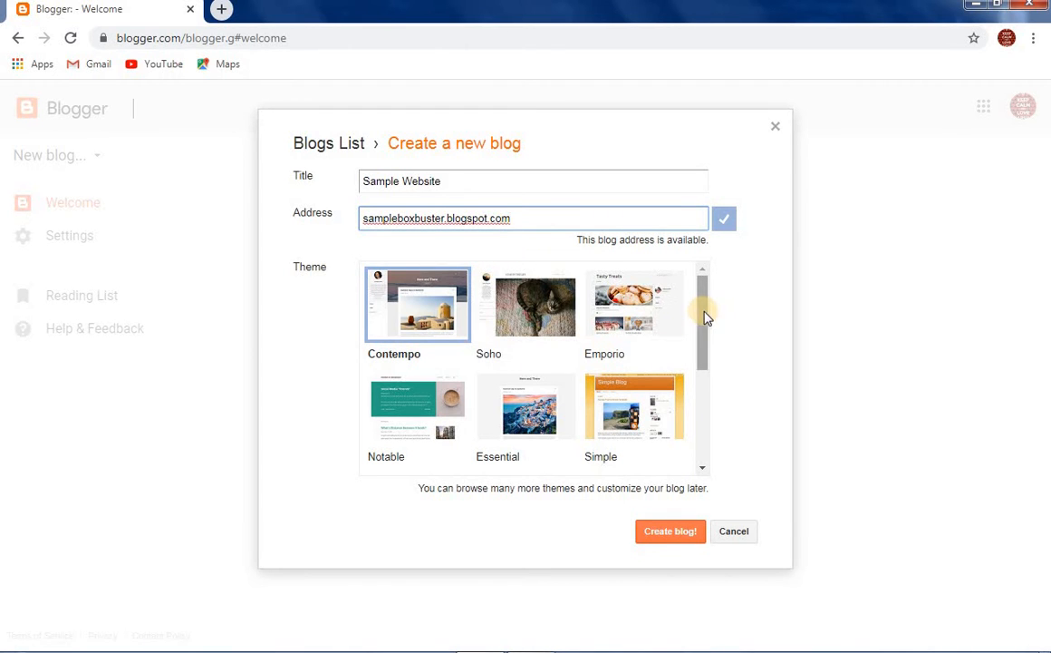
Step: Create the blog with the Essential theme and decline the Google Domains offer
mouse_move(704, 311)
left_mouse_down()
mouse_move(703, 405)
mouse_move(691, 394)
mouse_move(694, 315)
left_mouse_up()
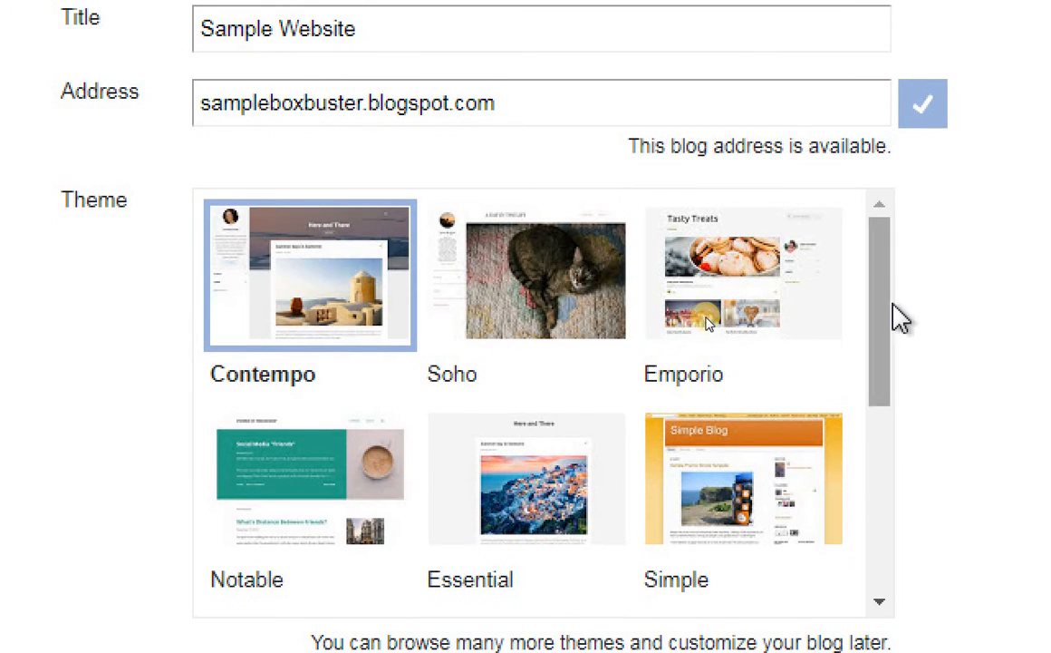
left_click_drag(885, 308, 861, 299)
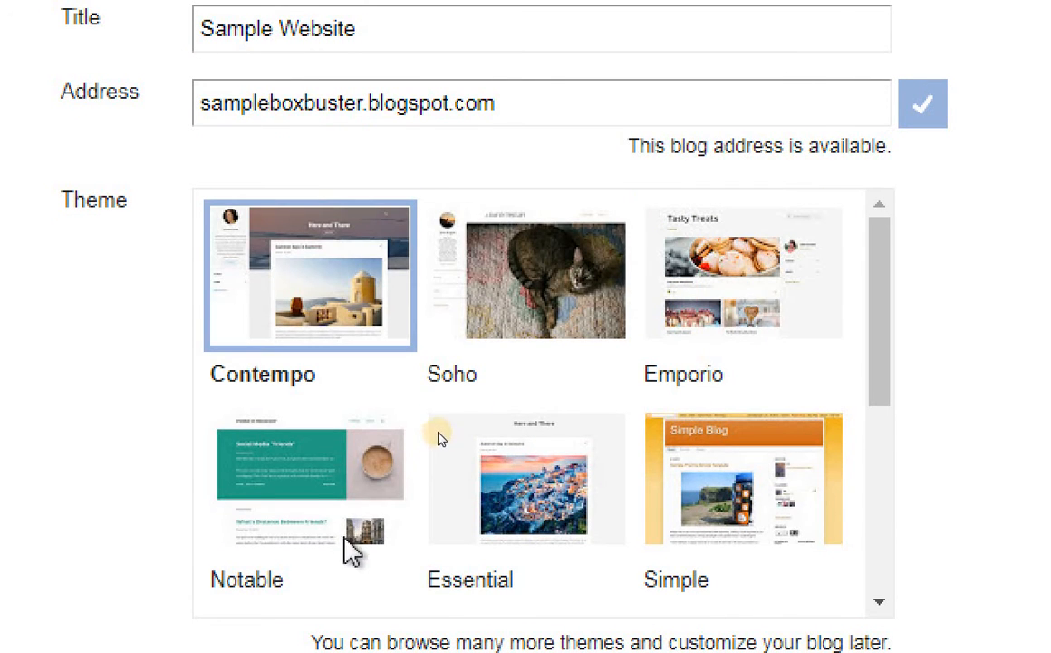
left_click(501, 469)
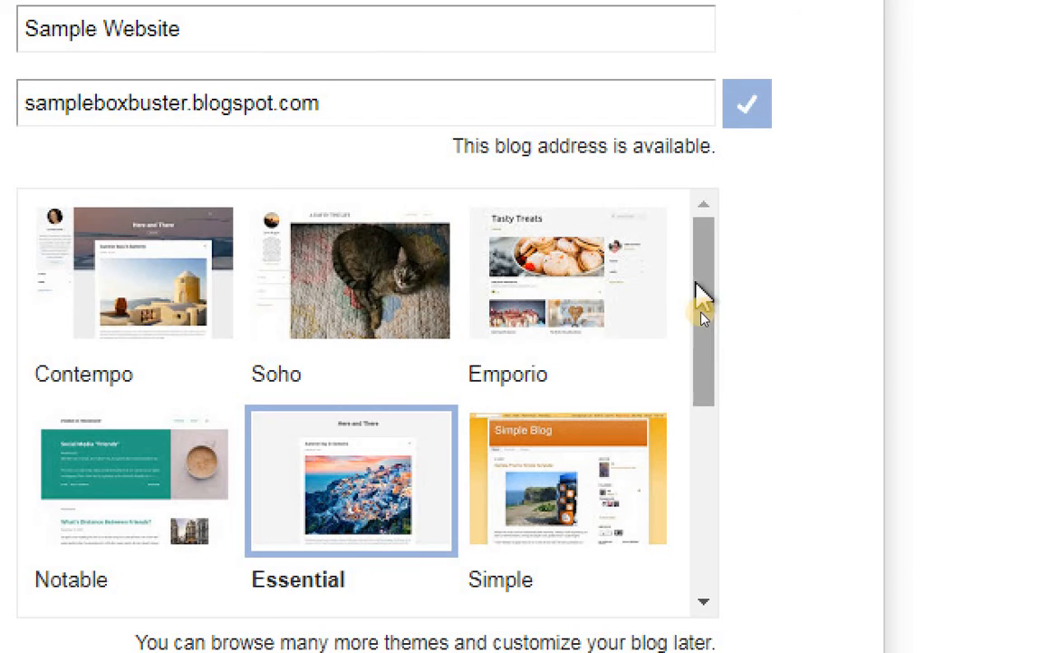
left_click_drag(697, 294, 716, 581)
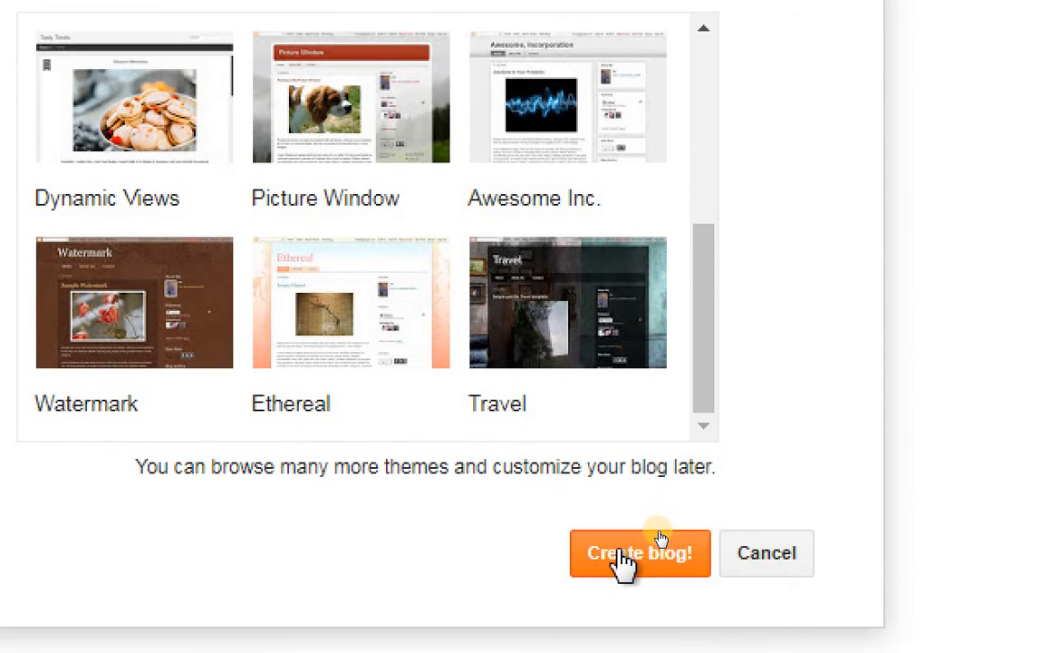
left_click(620, 563)
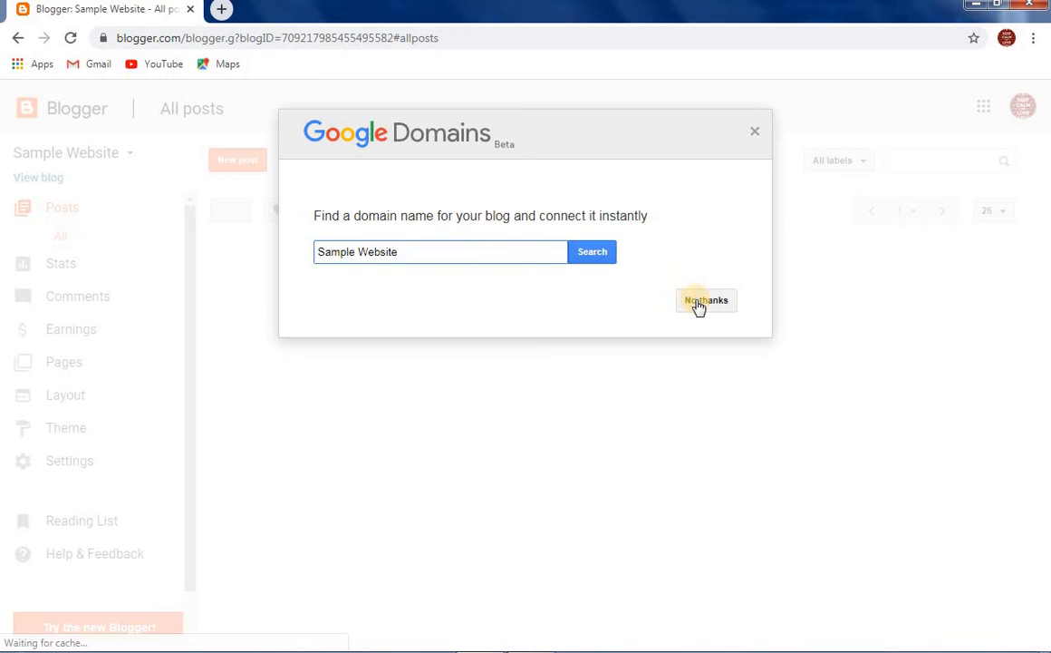
left_click(697, 304)
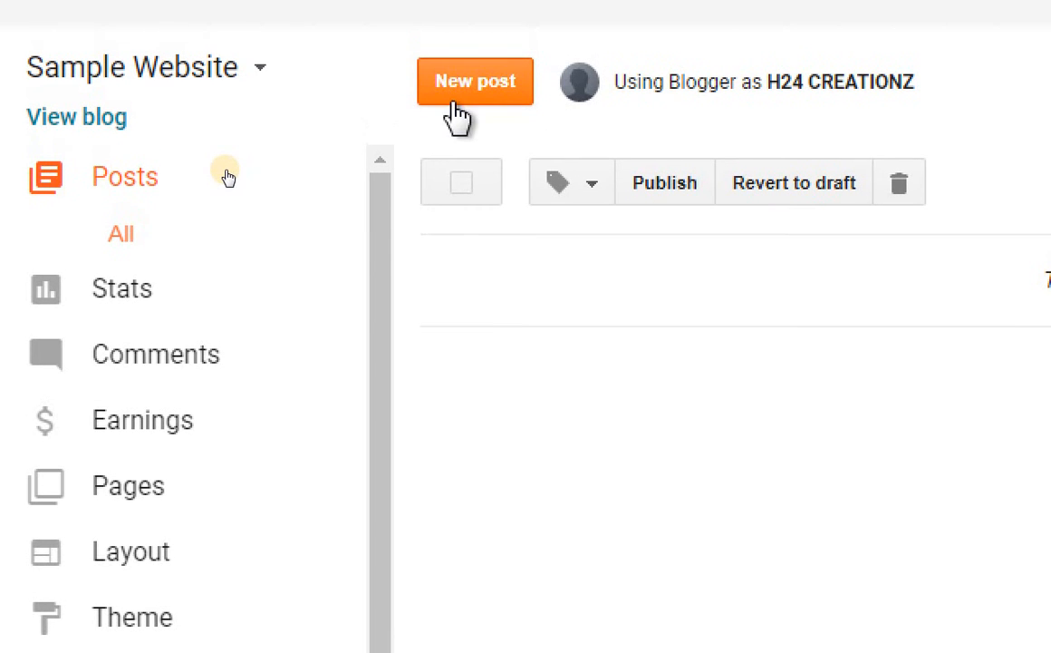
Step: Start a new post titled "Hi, Welcome" with the body text "Hi, This Is My First Website"
left_click(456, 105)
left_click(462, 107)
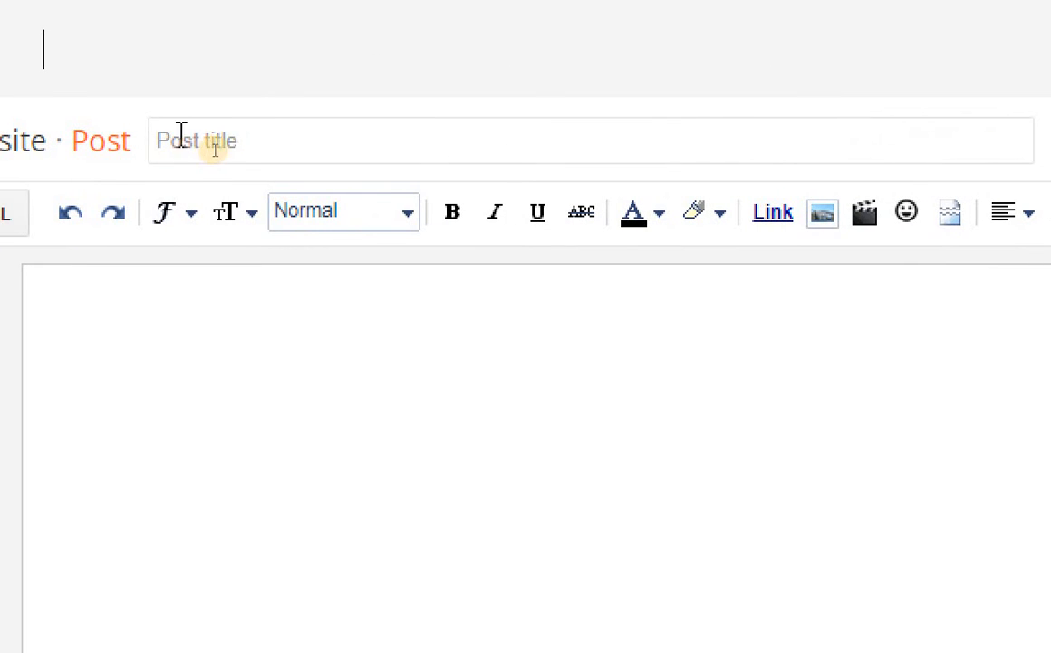
left_click(222, 158)
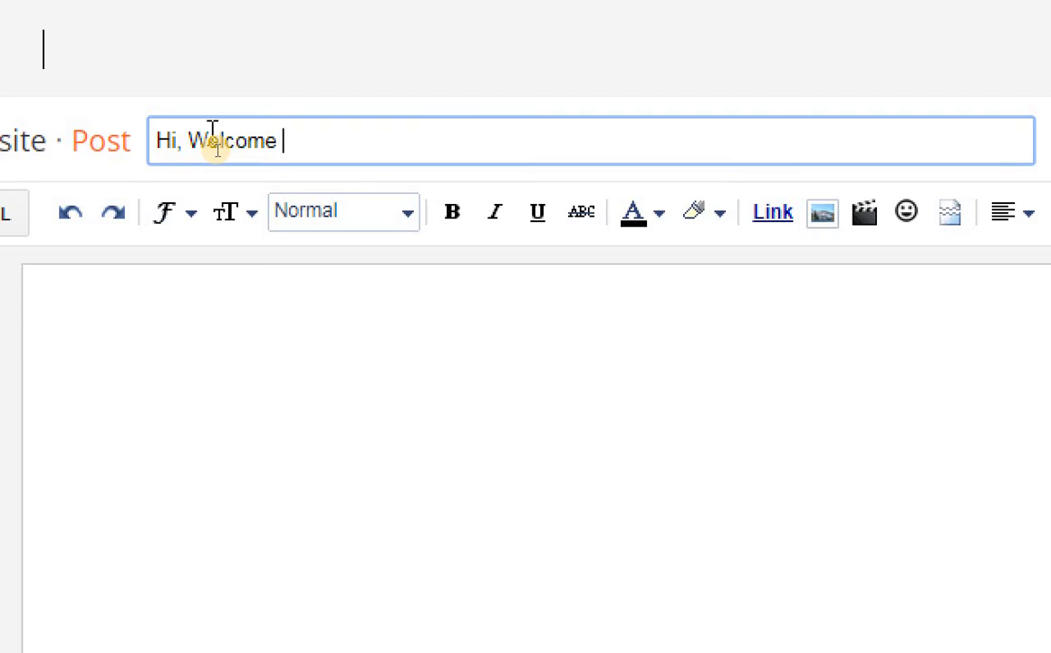
left_click(390, 313)
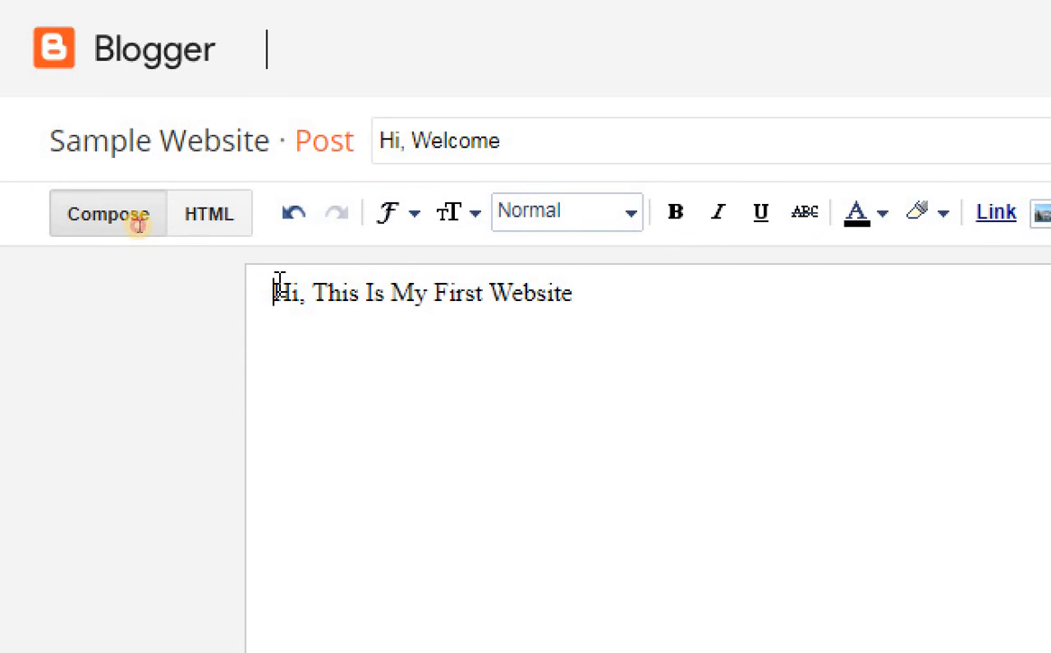
Step: Format the post's body text as bold, Largest size, Helvetica and red, and publish the post
left_click_drag(280, 285, 754, 293)
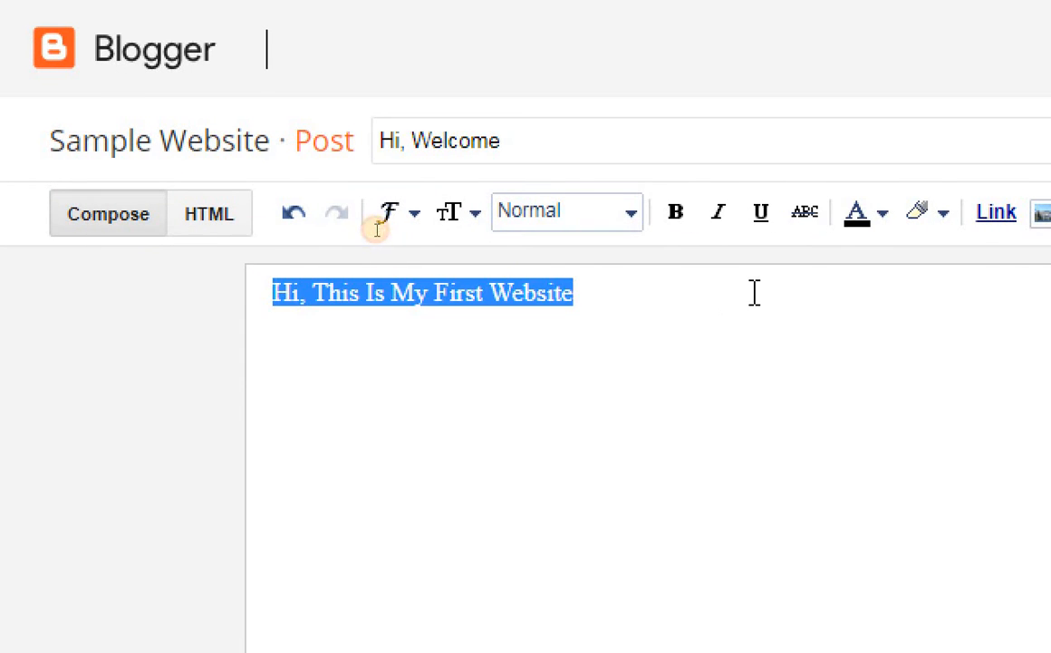
left_click(678, 216)
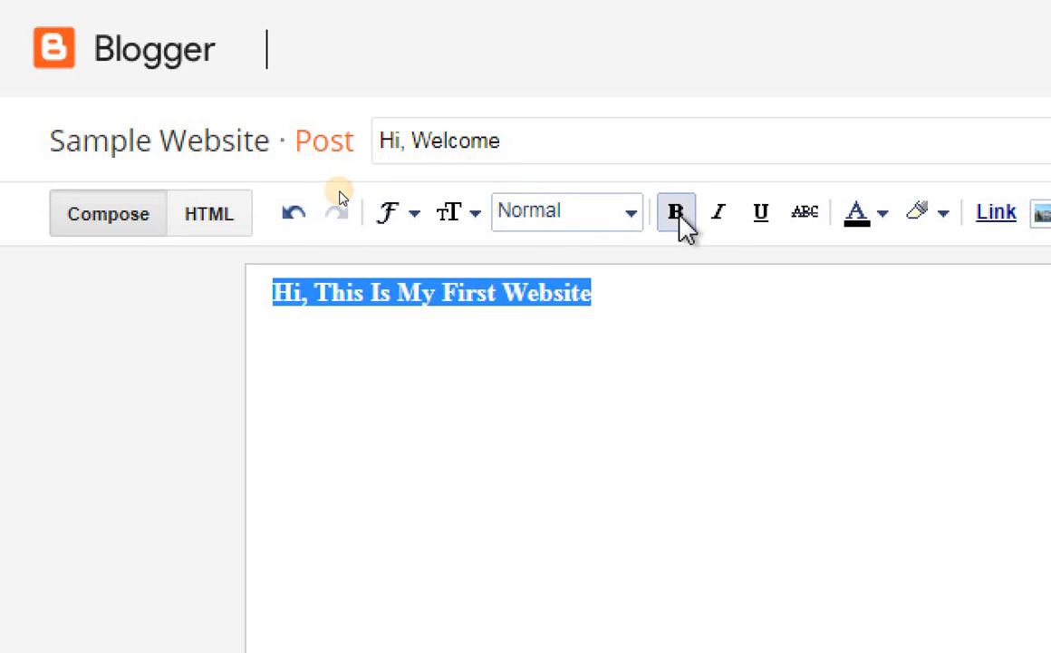
left_click(450, 214)
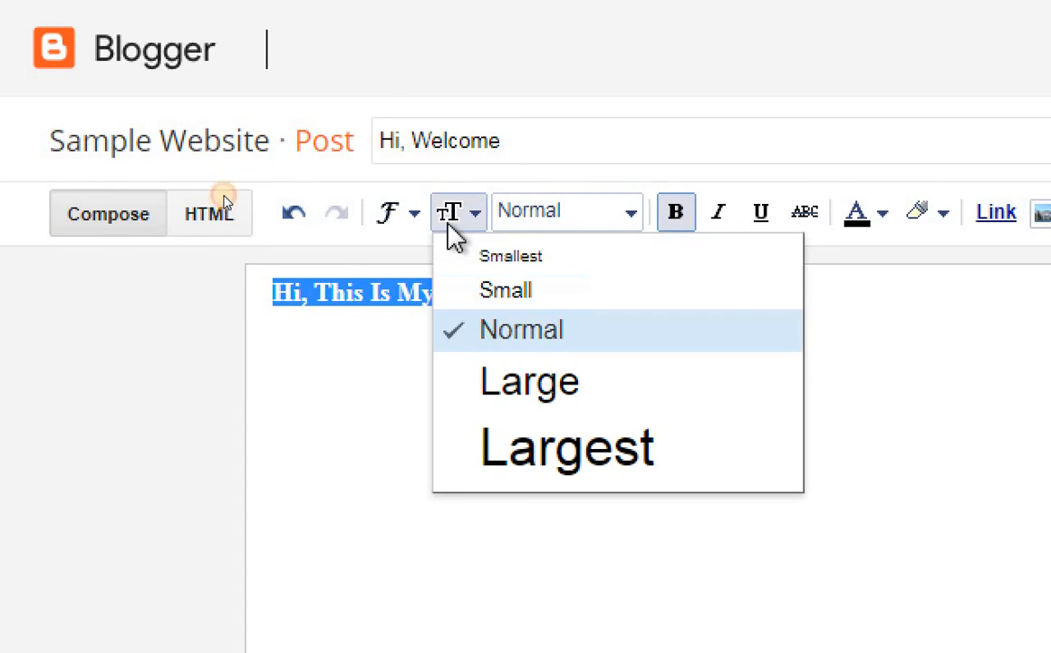
left_click(517, 454)
left_click(389, 212)
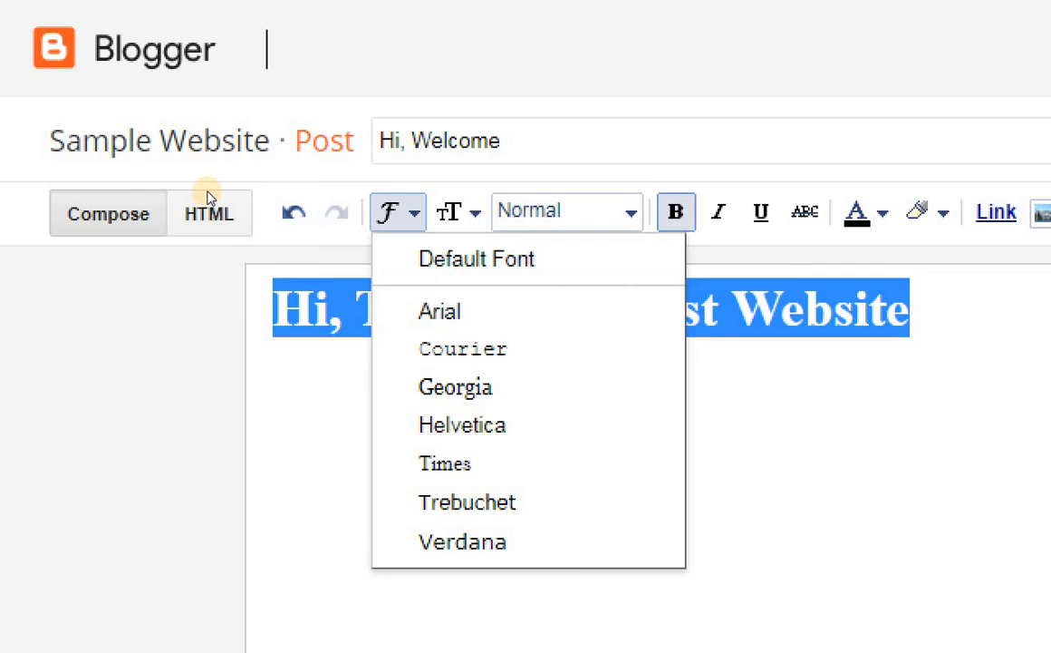
left_click(455, 429)
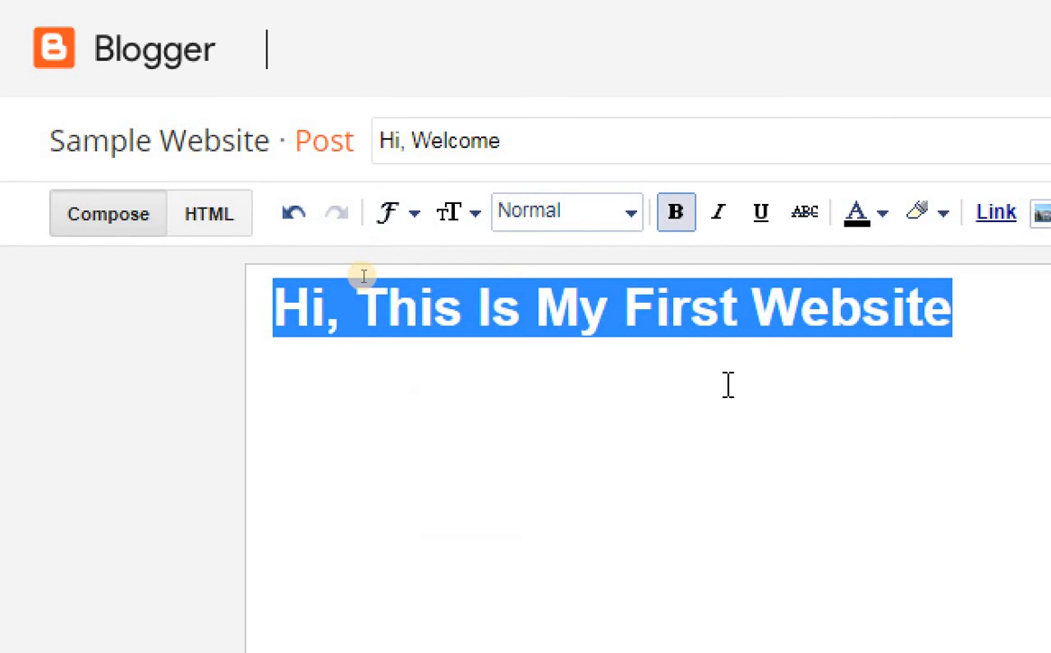
left_click(877, 230)
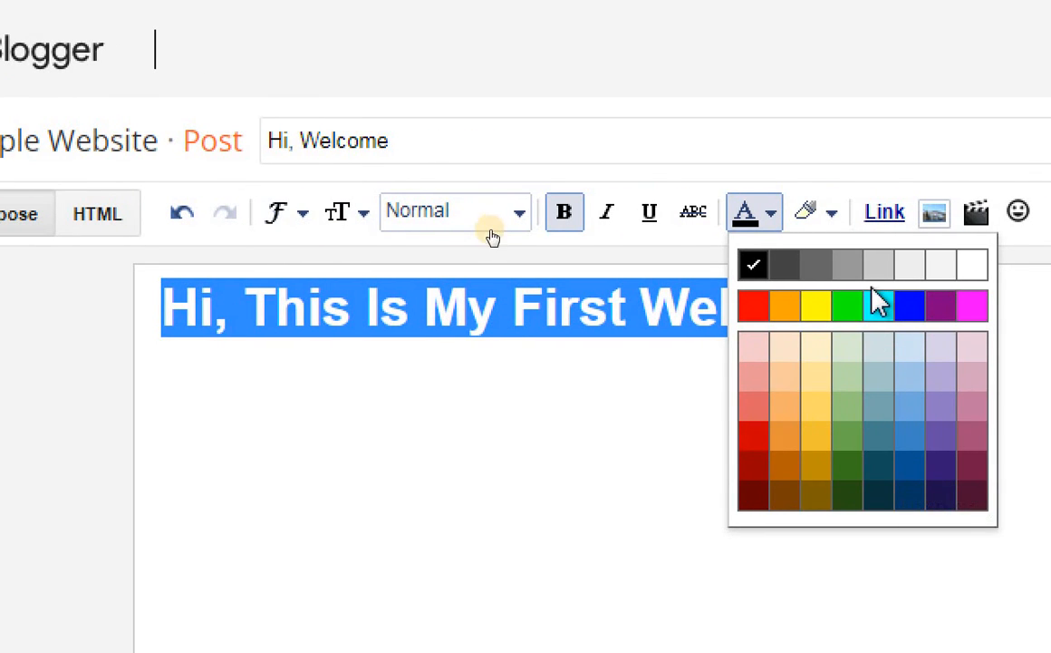
left_click(753, 305)
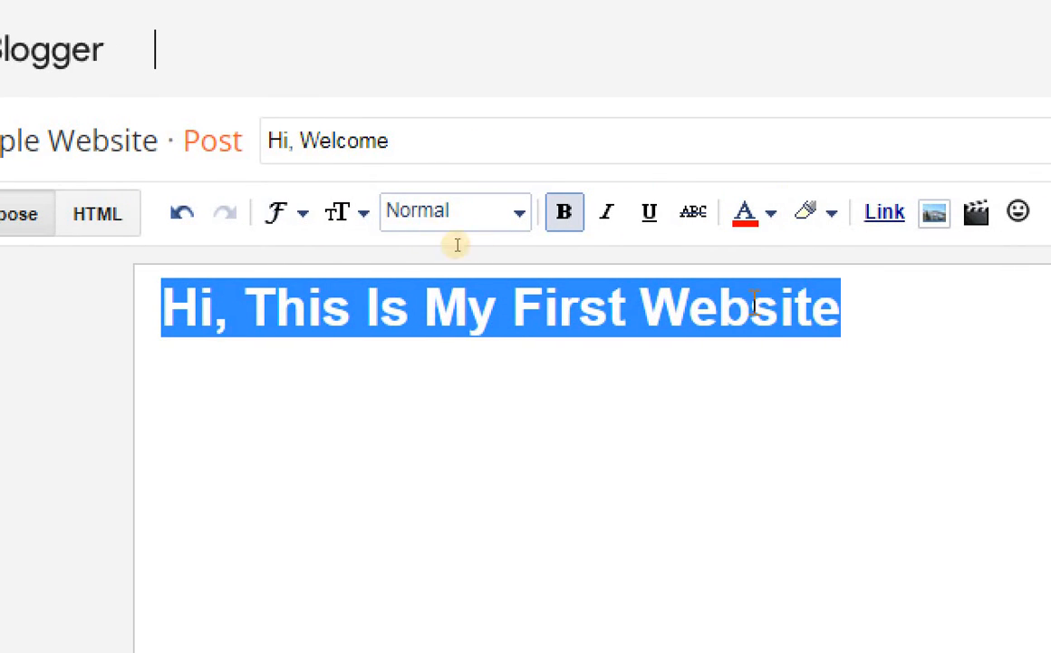
left_click(856, 312)
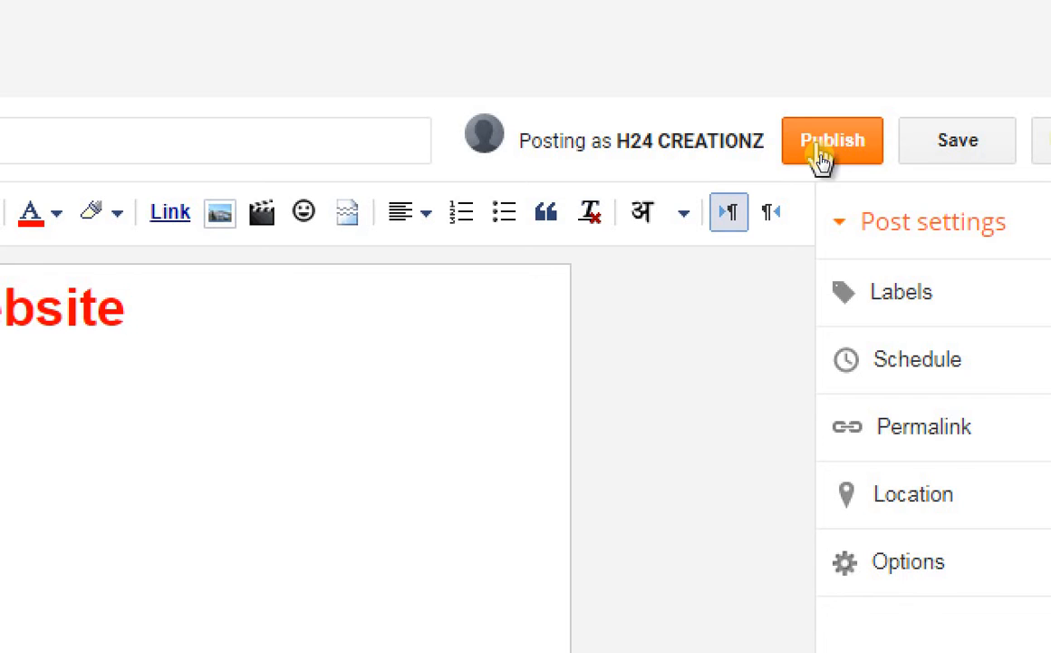
left_click(821, 159)
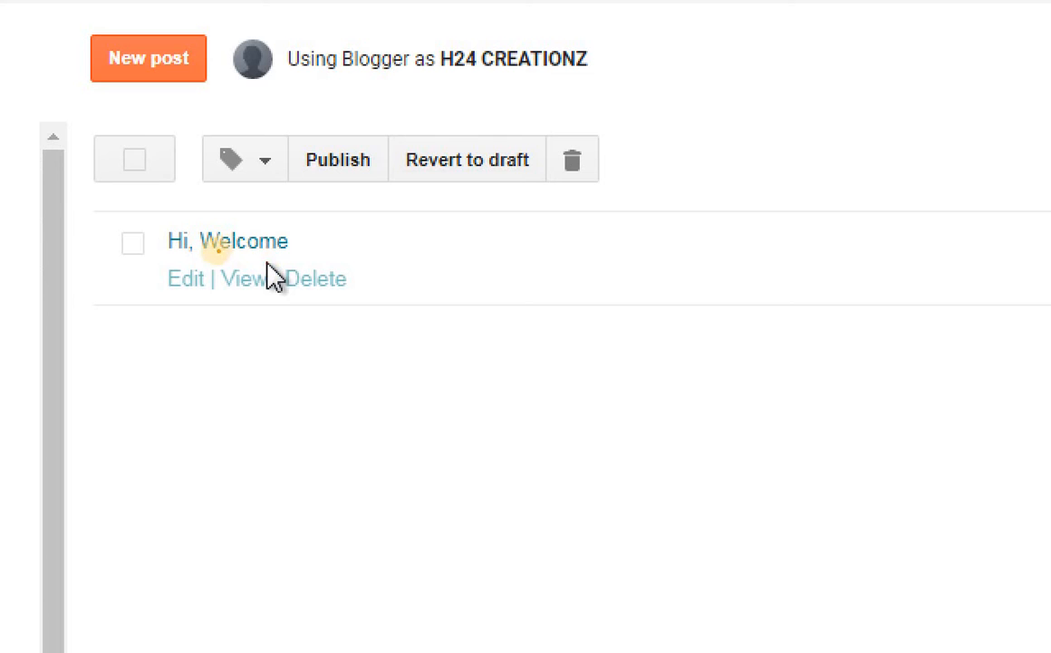
mouse_move(124, 221)
left_mouse_down()
mouse_move(124, 248)
mouse_move(300, 300)
mouse_move(367, 270)
mouse_move(160, 225)
left_mouse_up()
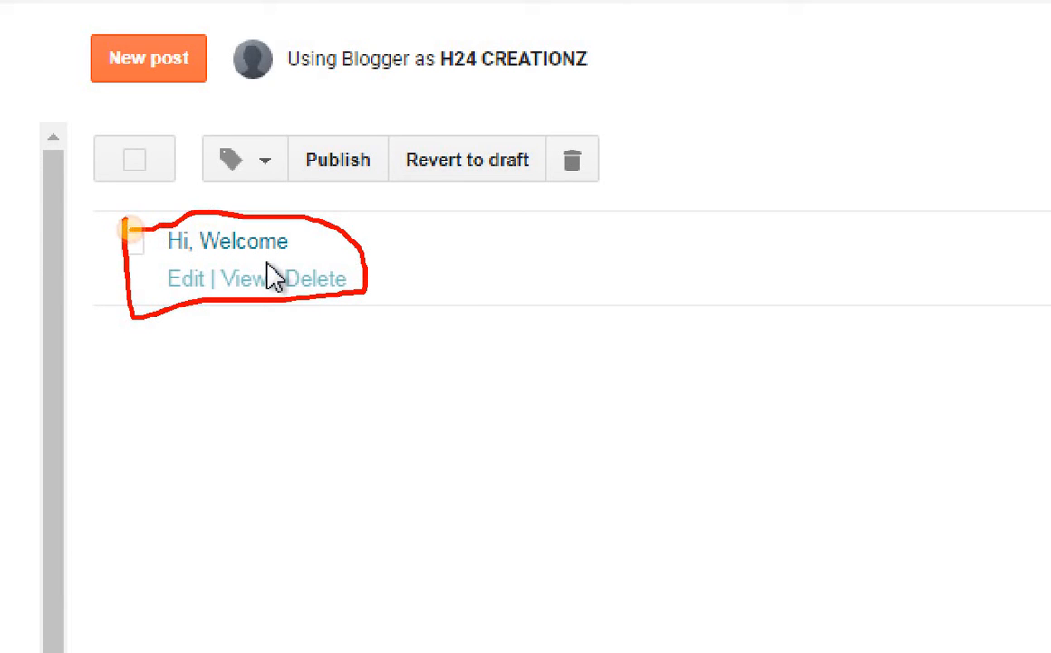
right_click(427, 292)
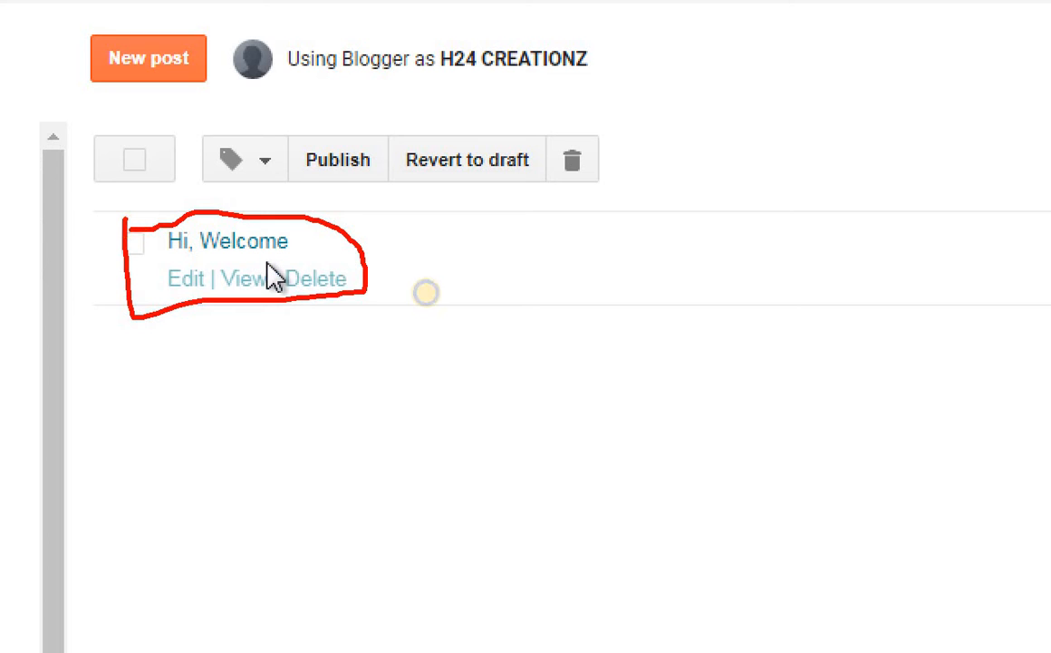
left_click(427, 356)
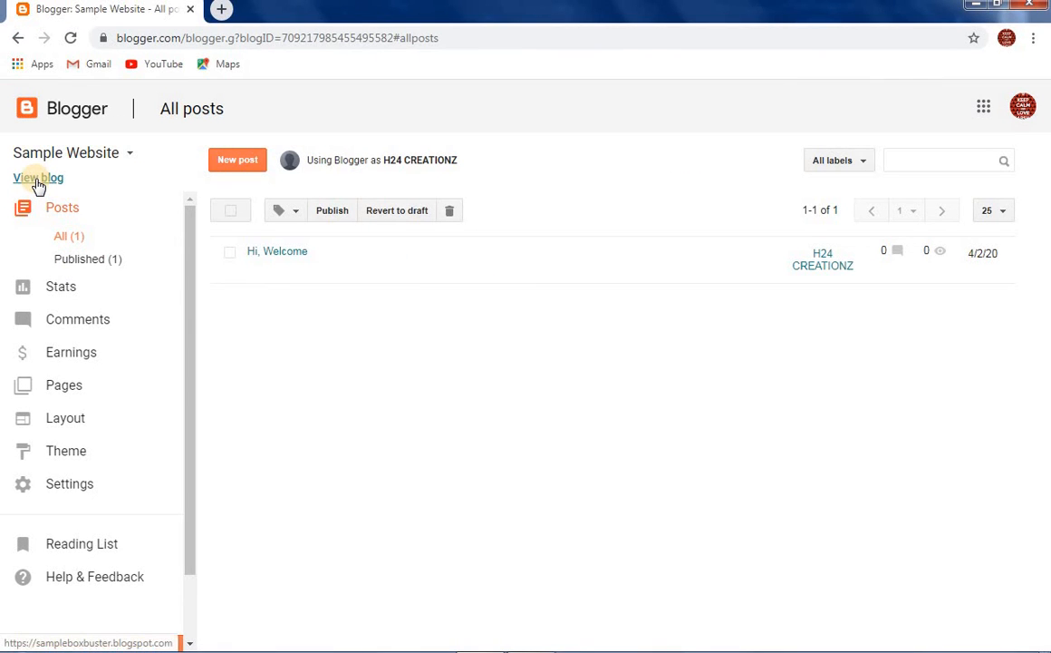
Step: View the live blog and open its "Hi, Welcome" post to check the formatted text
left_click(35, 179)
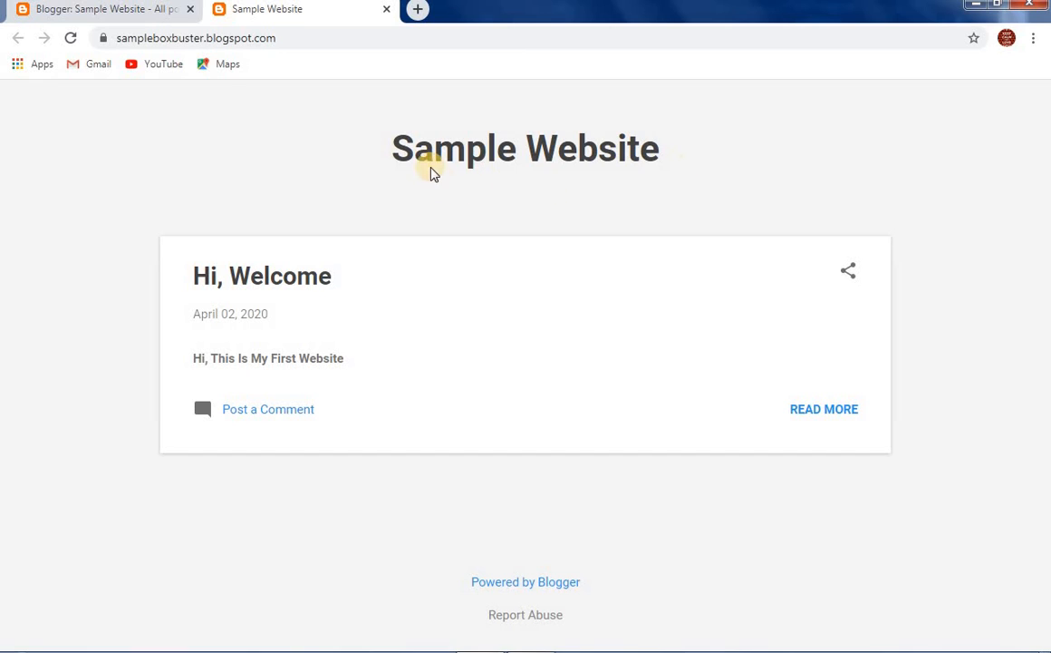
left_click_drag(393, 149, 661, 154)
left_click(516, 198)
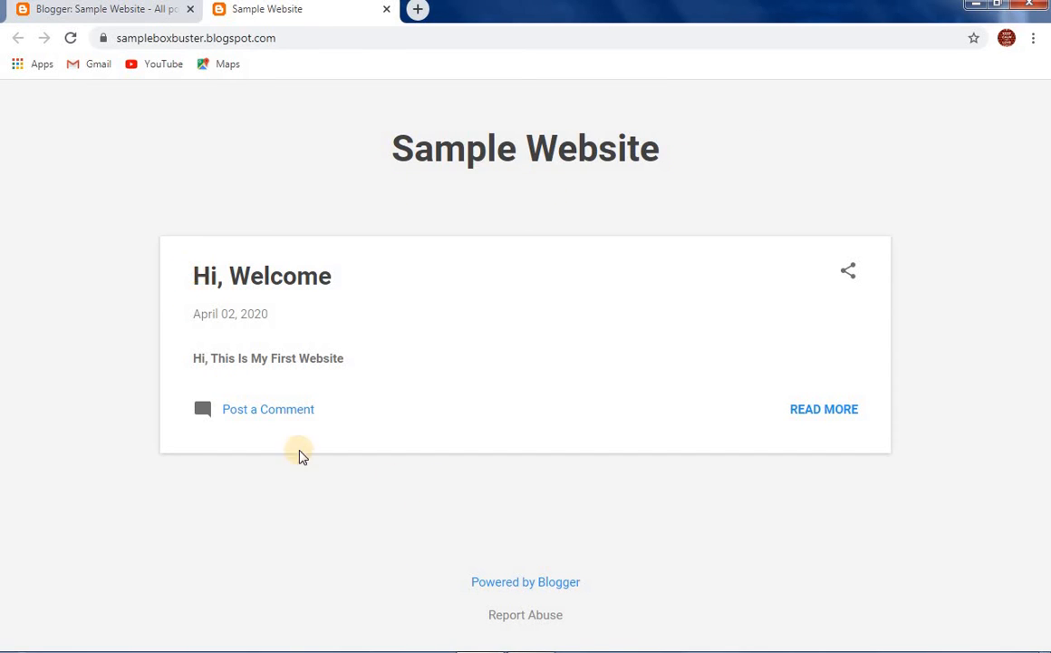
left_click(265, 290)
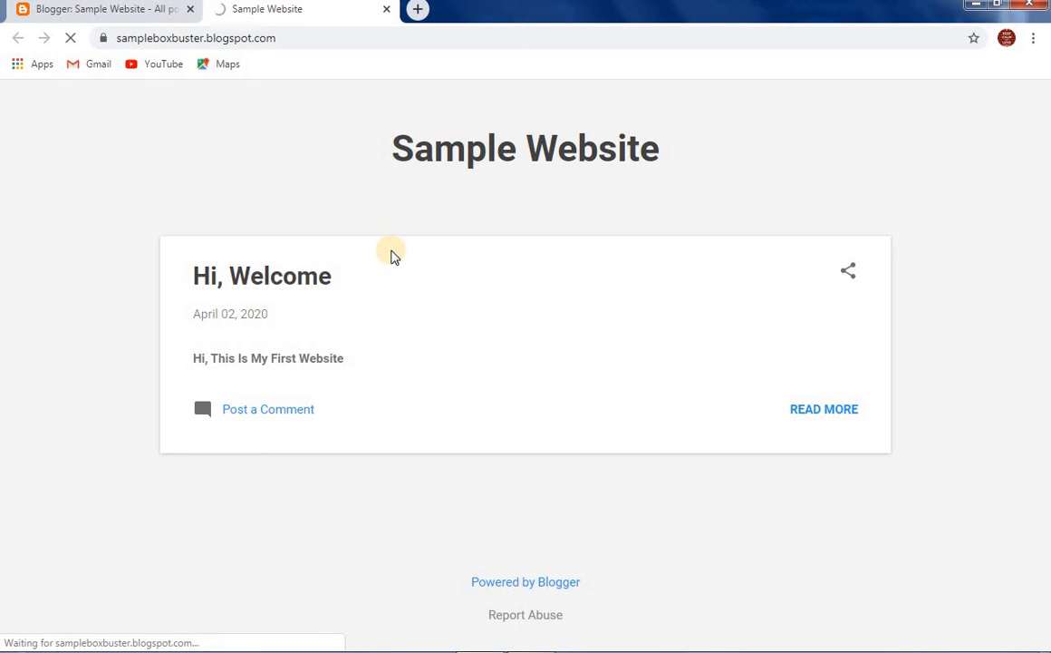
scroll(408, 417, "down", 3)
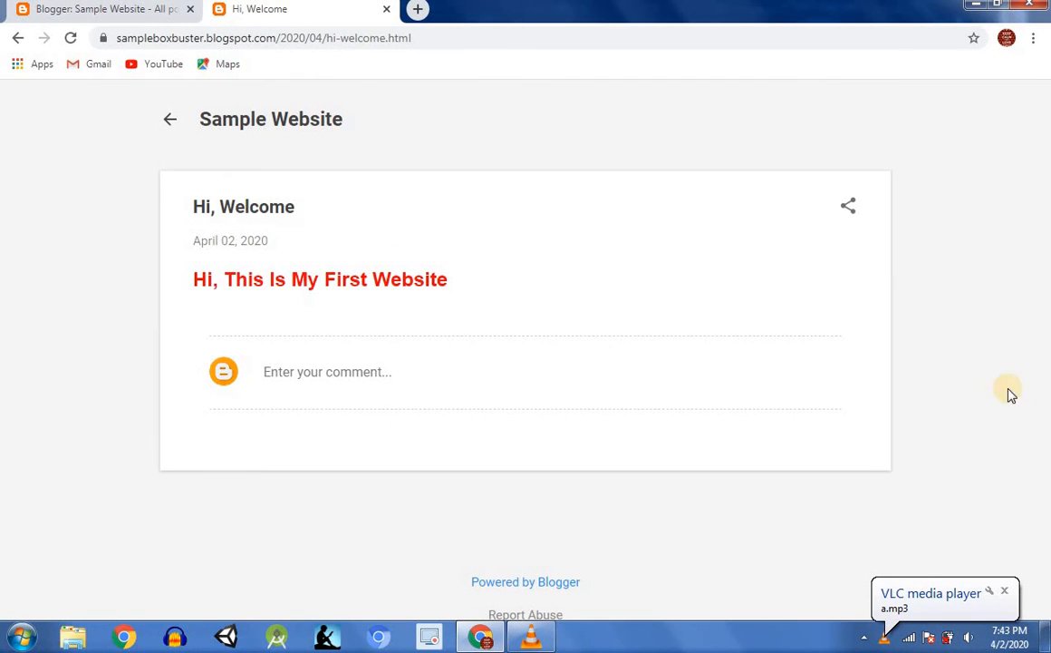
left_click(1004, 591)
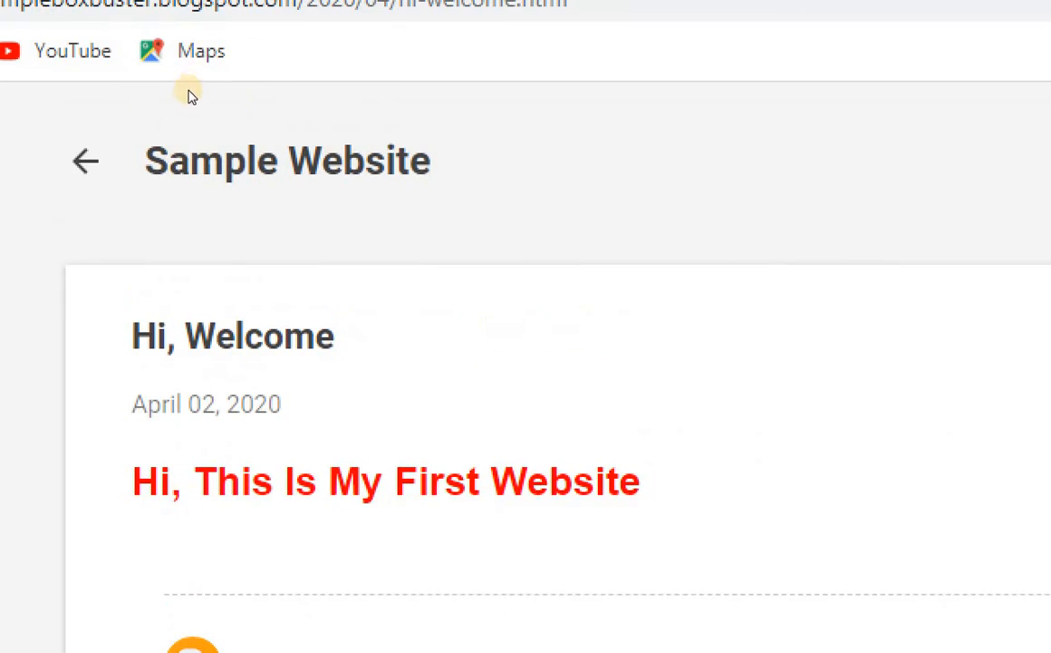
Step: Return to the blog's home page and highlight its web address
left_click(247, 150)
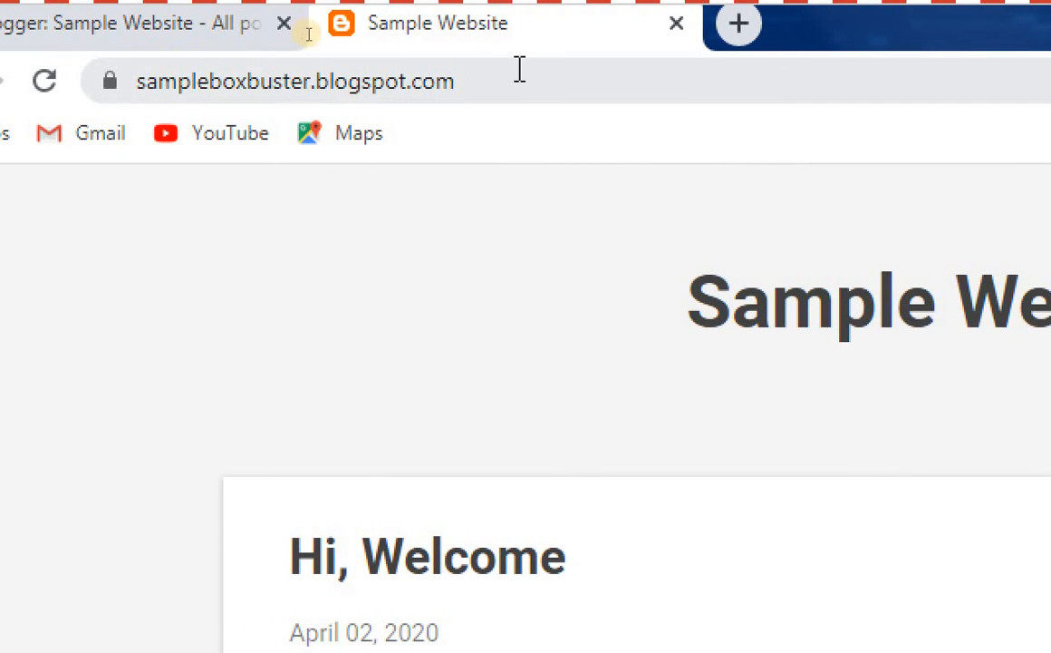
left_click(512, 77)
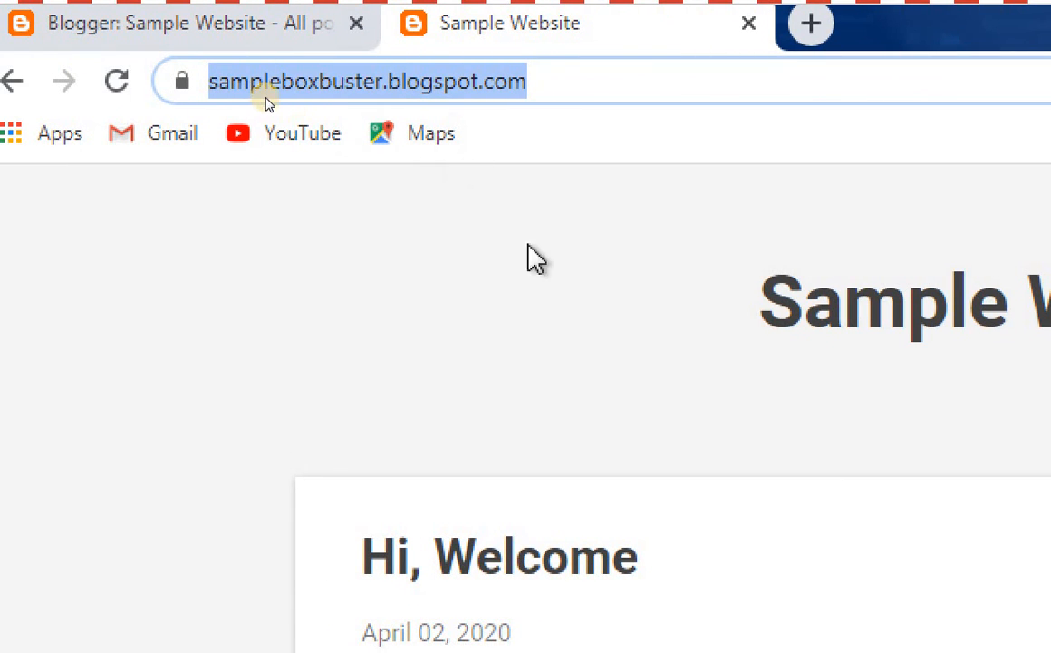
left_click(515, 210)
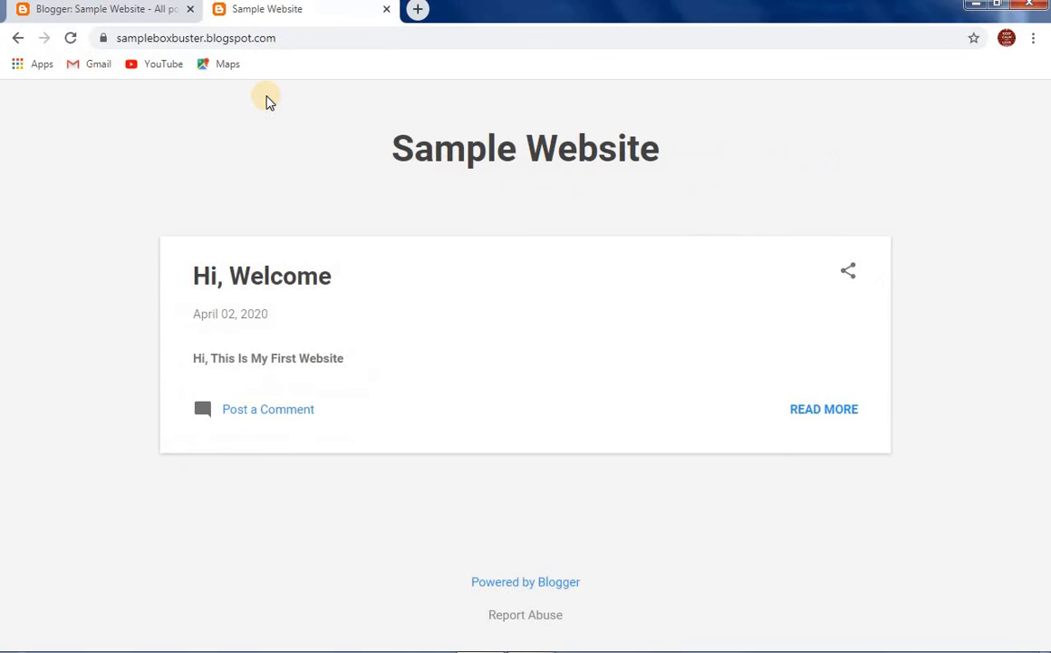
Step: Check the blog's list of all posts in Blogger and return to the live Sample Website page
left_click(247, 30)
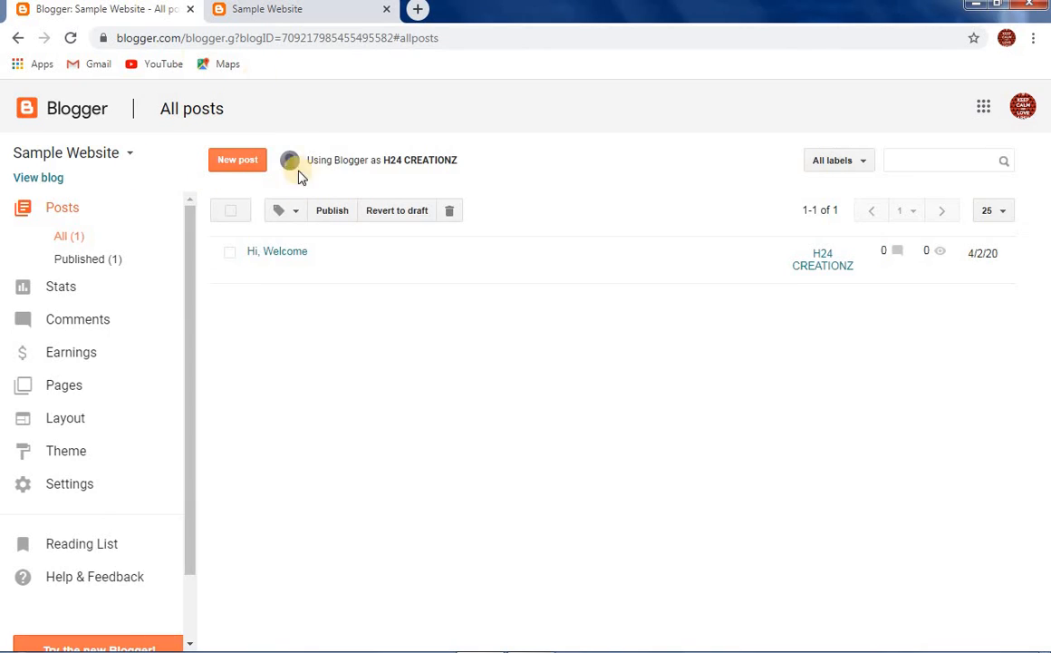
left_click(307, 9)
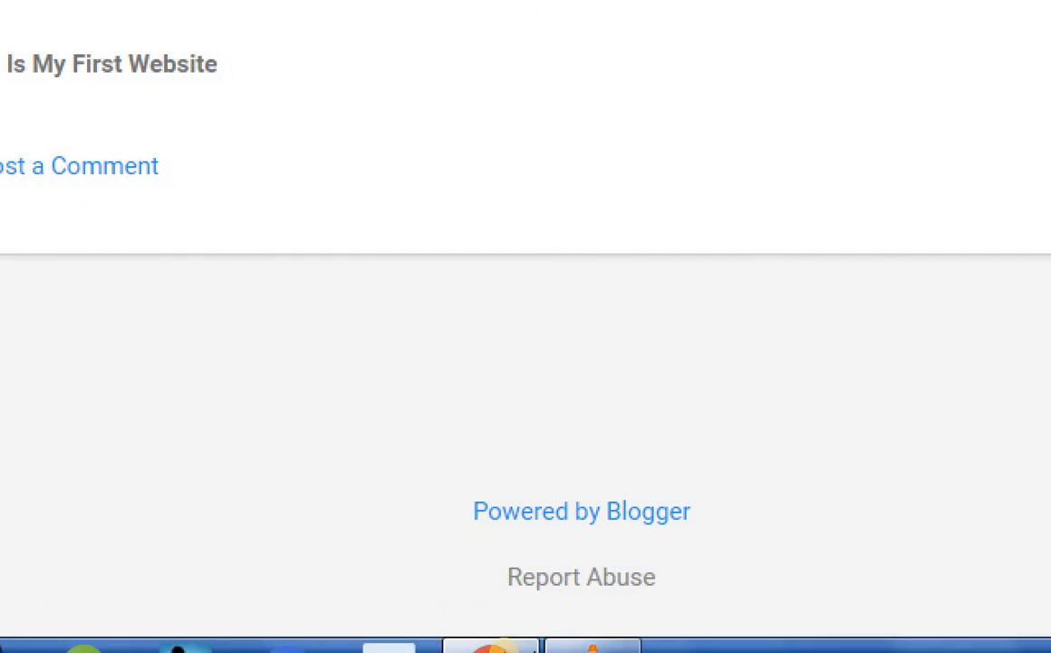
Step: Minimize the browser, open the desktop file New Text Document (2) in Notepad and highlight its line "New To The Channel Then,"
left_click(533, 632)
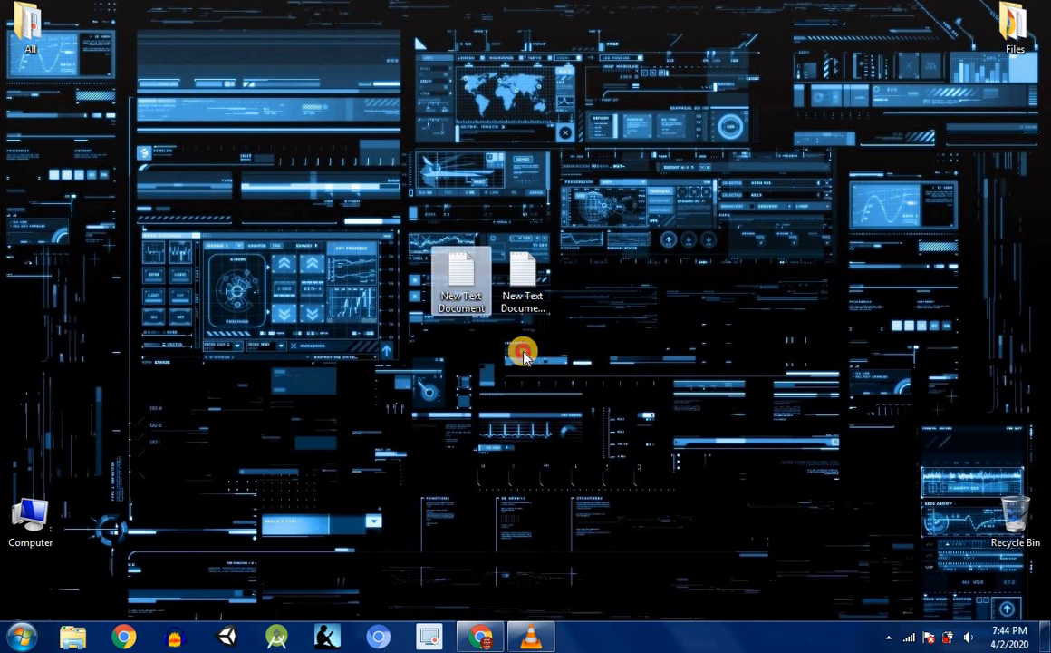
left_click(523, 276)
double_click(524, 304)
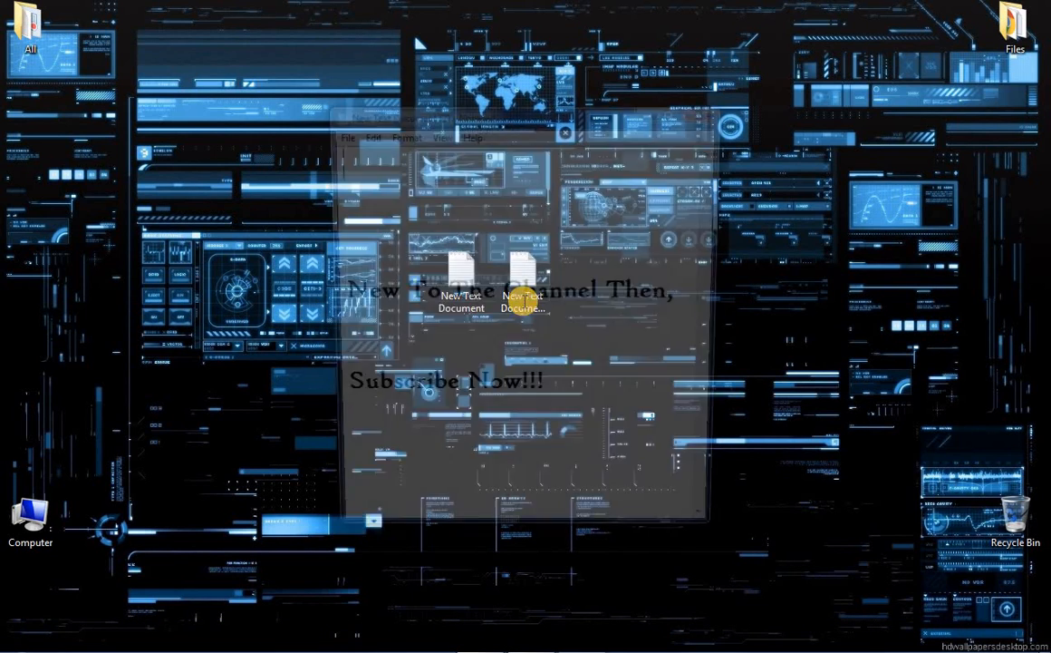
left_click_drag(337, 293, 669, 307)
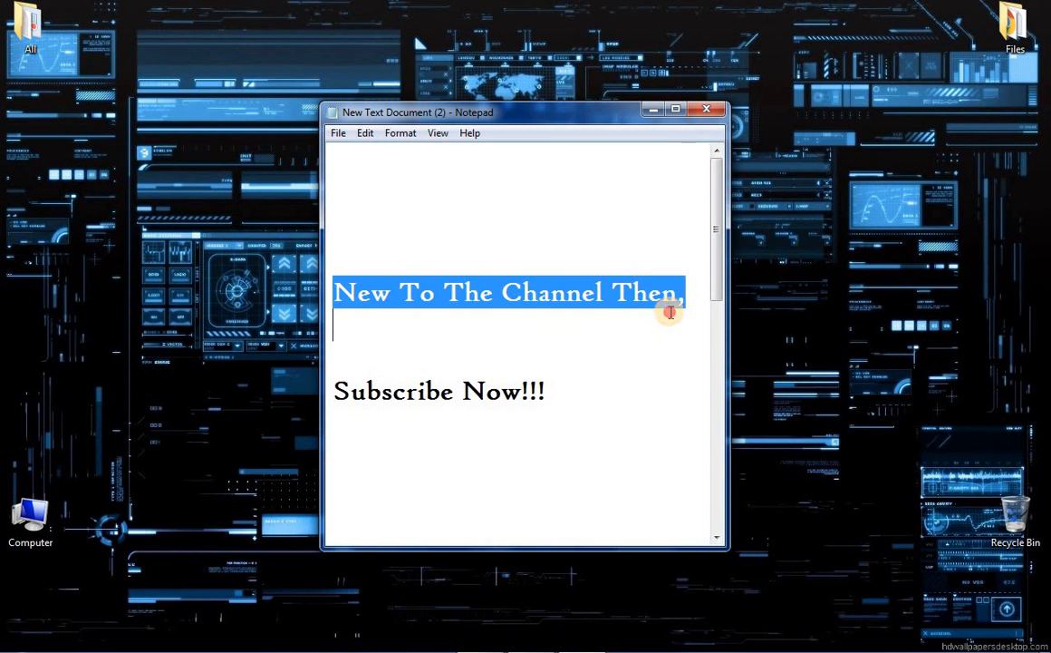
left_click(638, 348)
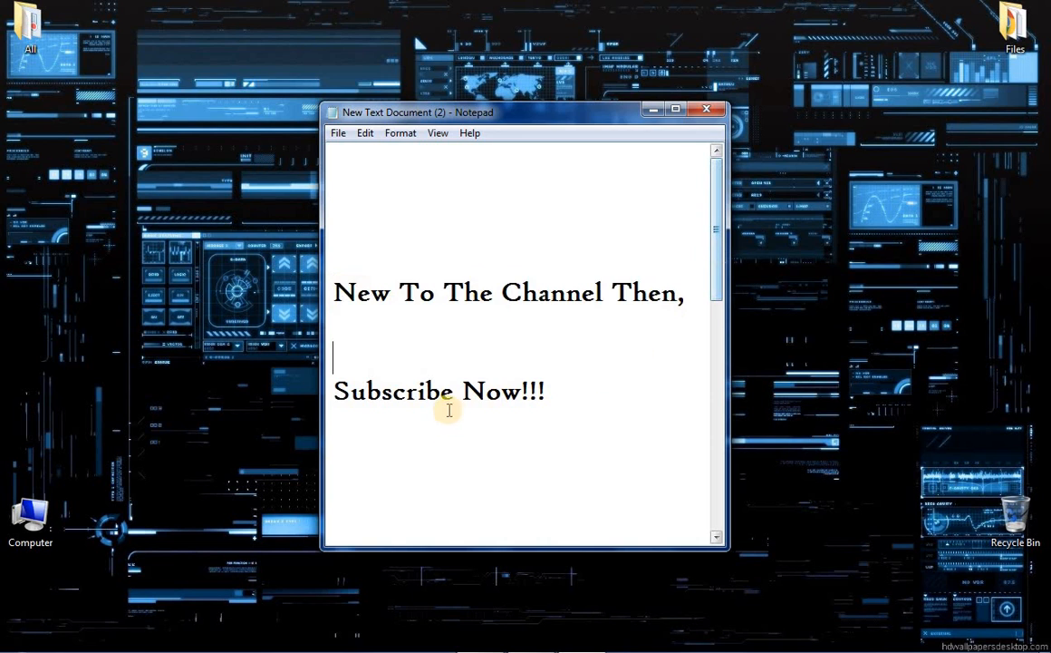
Step: Read through the rest of the note, highlighting the sharing, "See You Next Time" and "Thank You For Watching..." lines in turn
left_click_drag(714, 247, 734, 375)
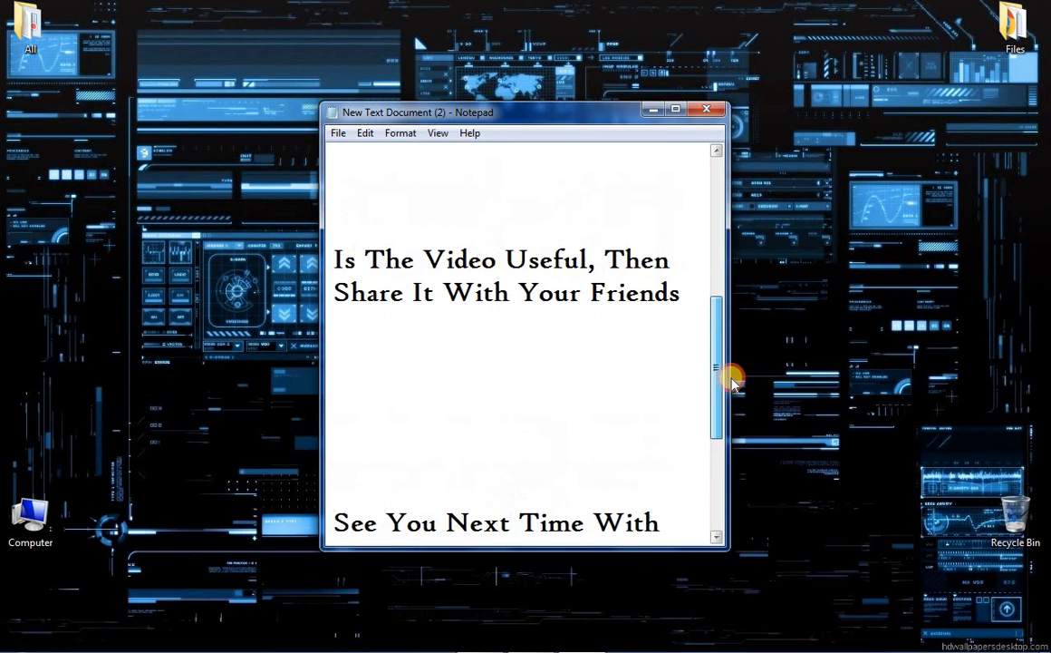
left_click_drag(335, 257, 702, 321)
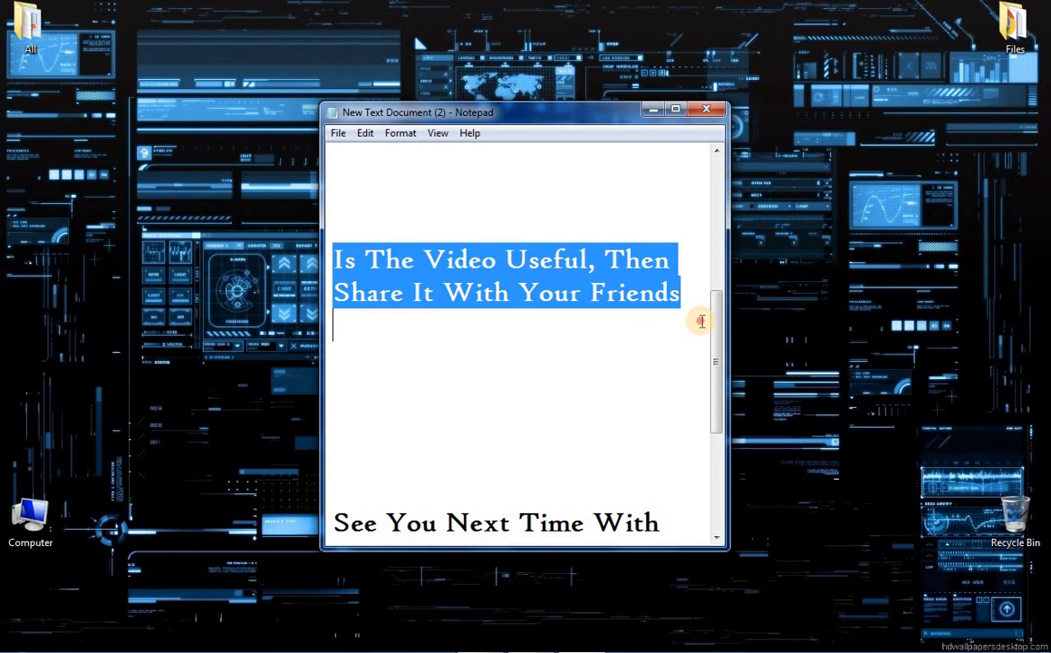
left_click(701, 323)
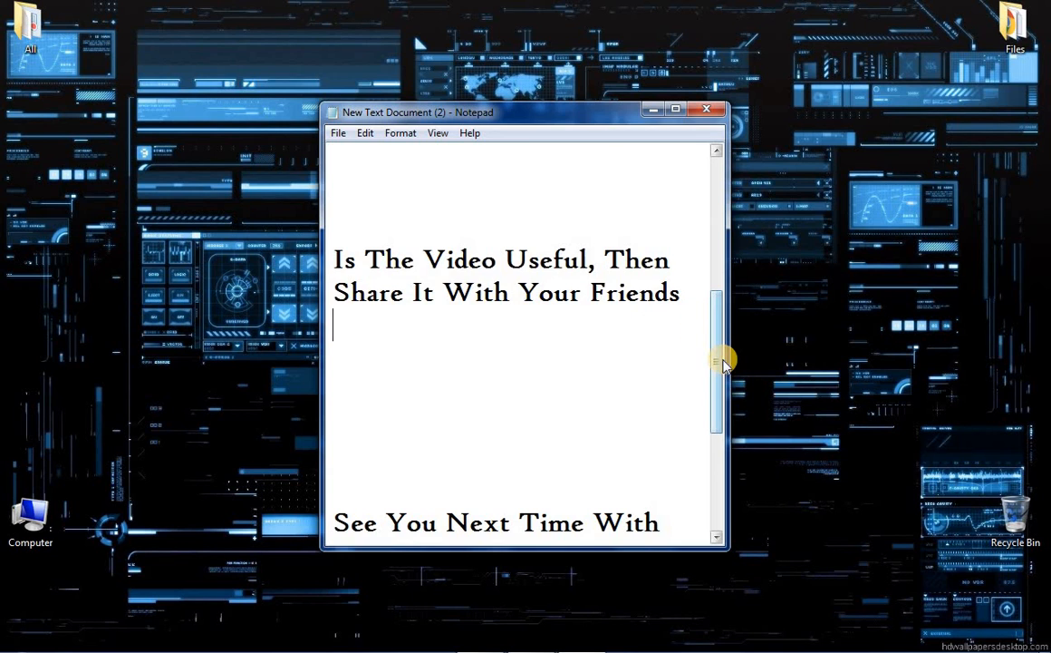
left_click_drag(725, 363, 728, 505)
left_click_drag(337, 259, 666, 299)
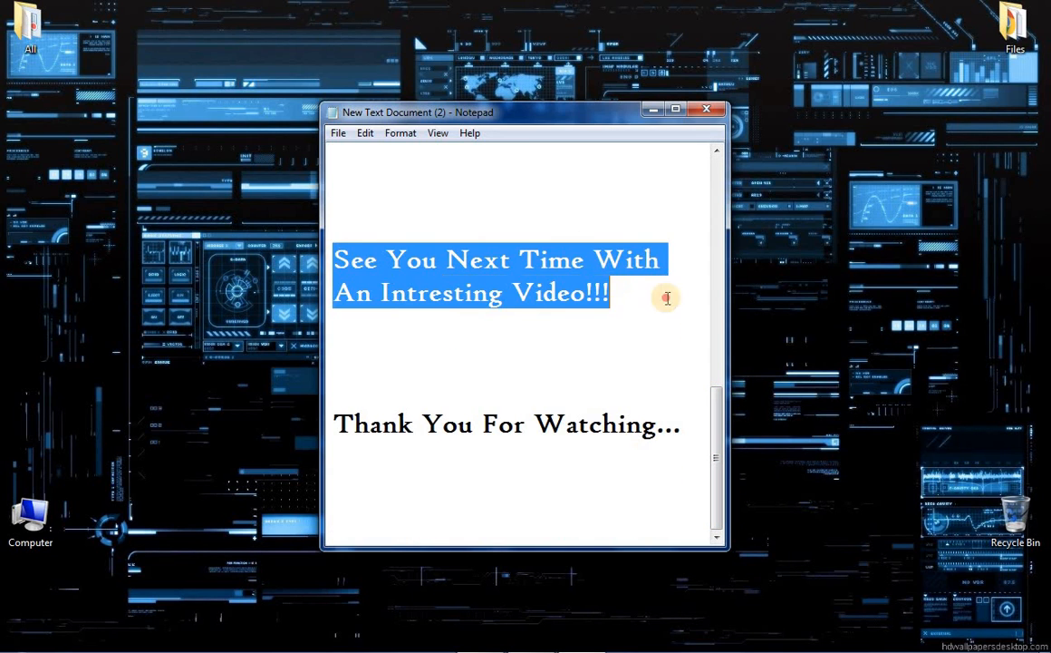
left_click(666, 304)
left_click_drag(336, 429, 716, 455)
left_click(572, 463)
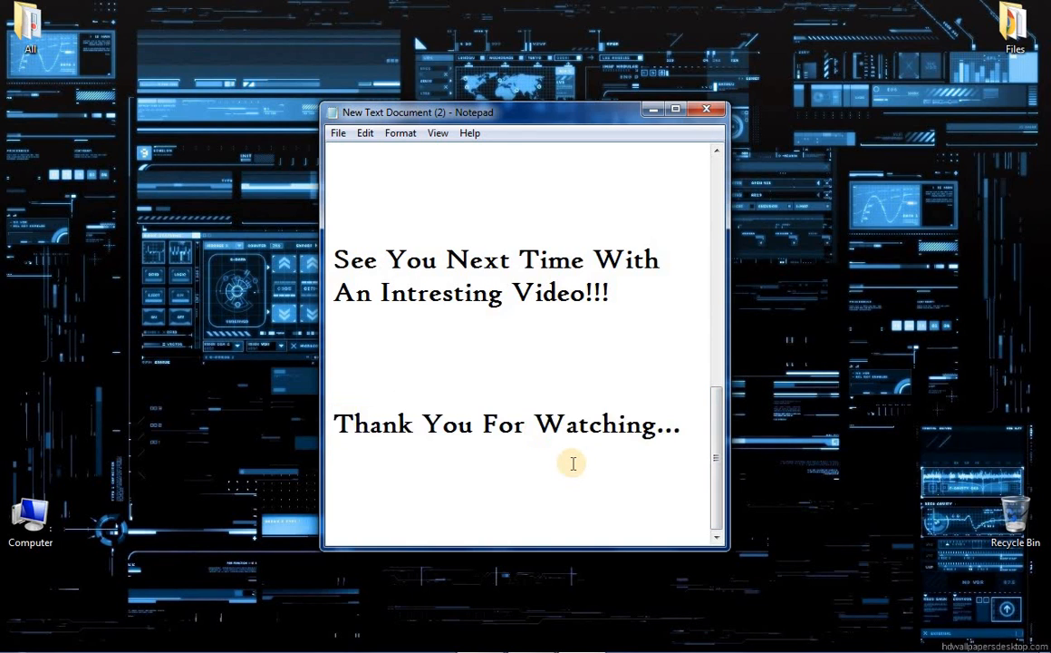